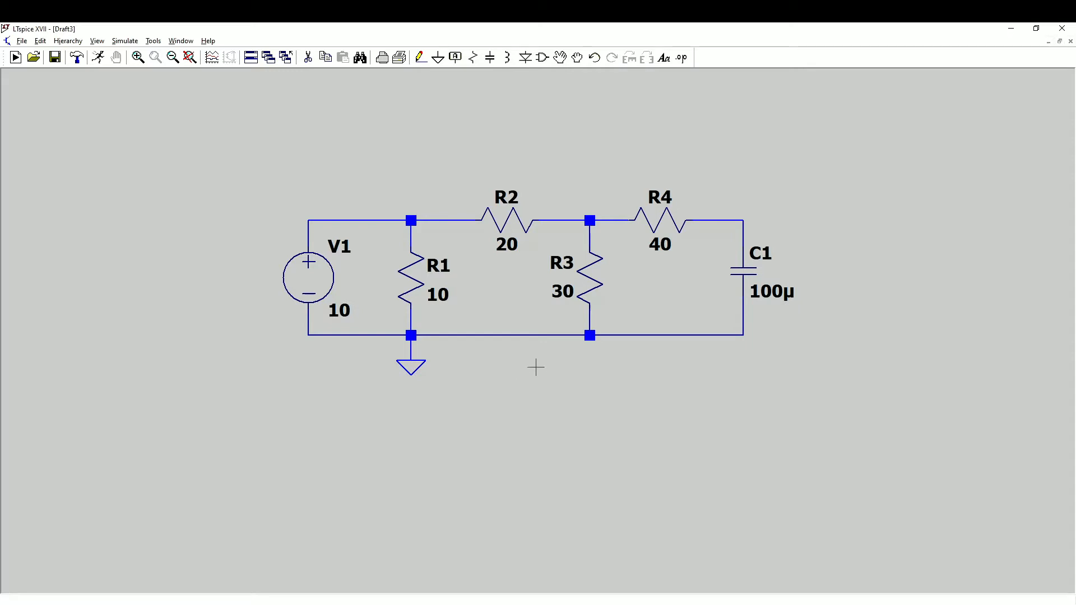
# Add a DC operating point simulation command (.op) and place it just below voltage source V1.
pyautogui.rightClick(500, 373)
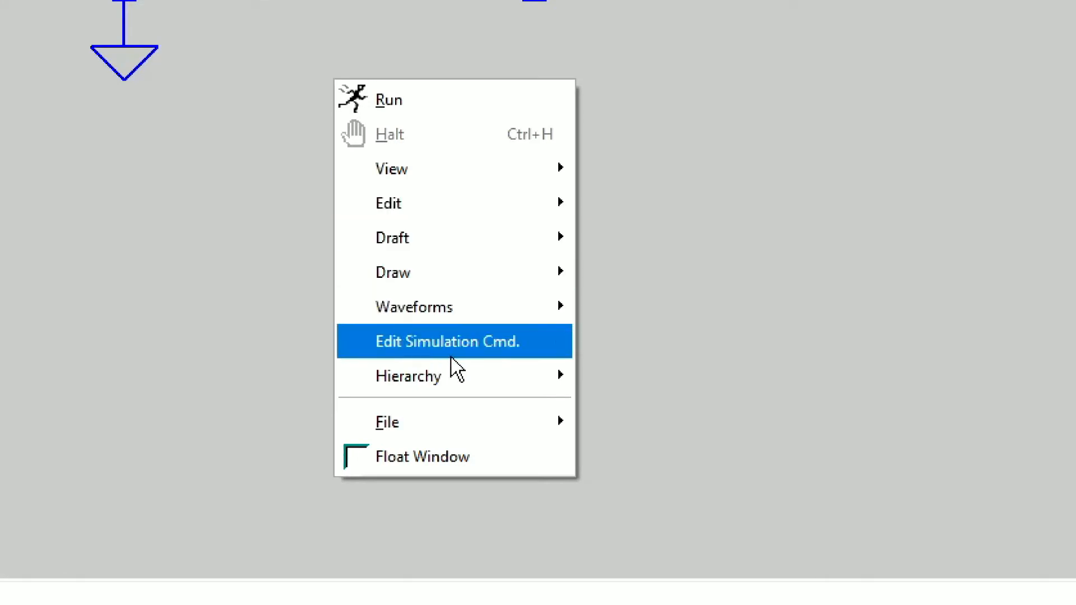
pyautogui.click(538, 348)
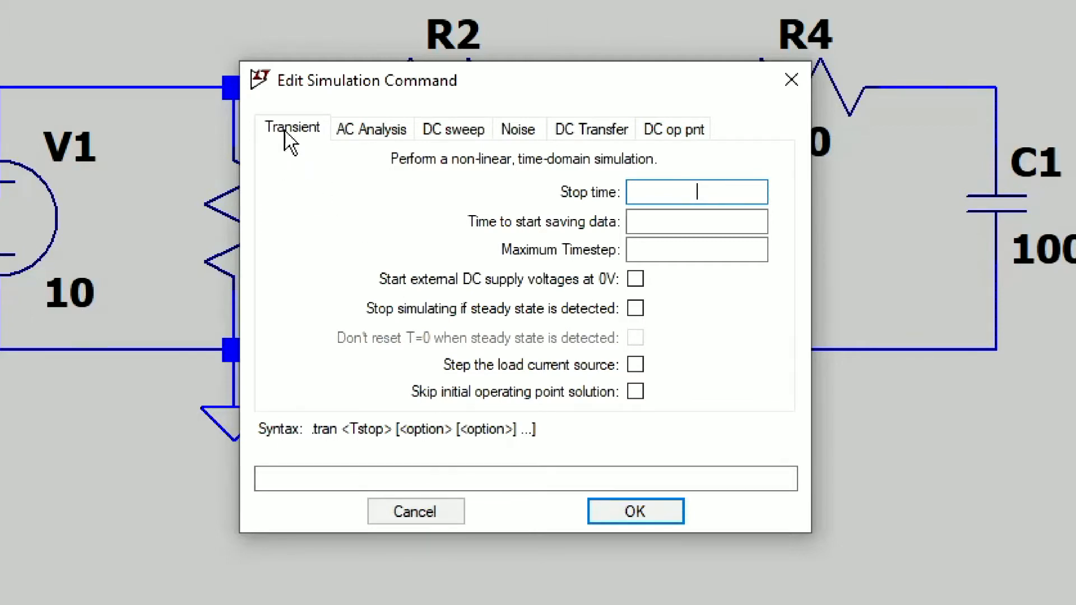
pyautogui.click(707, 190)
pyautogui.click(684, 134)
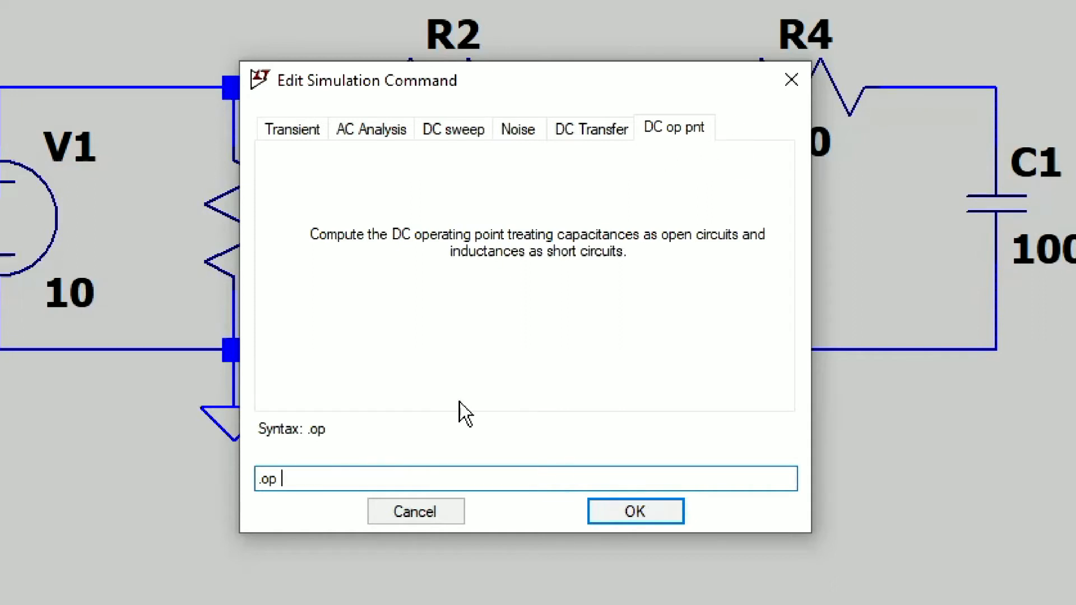
pyautogui.moveTo(288, 476); pyautogui.dragTo(206, 535)
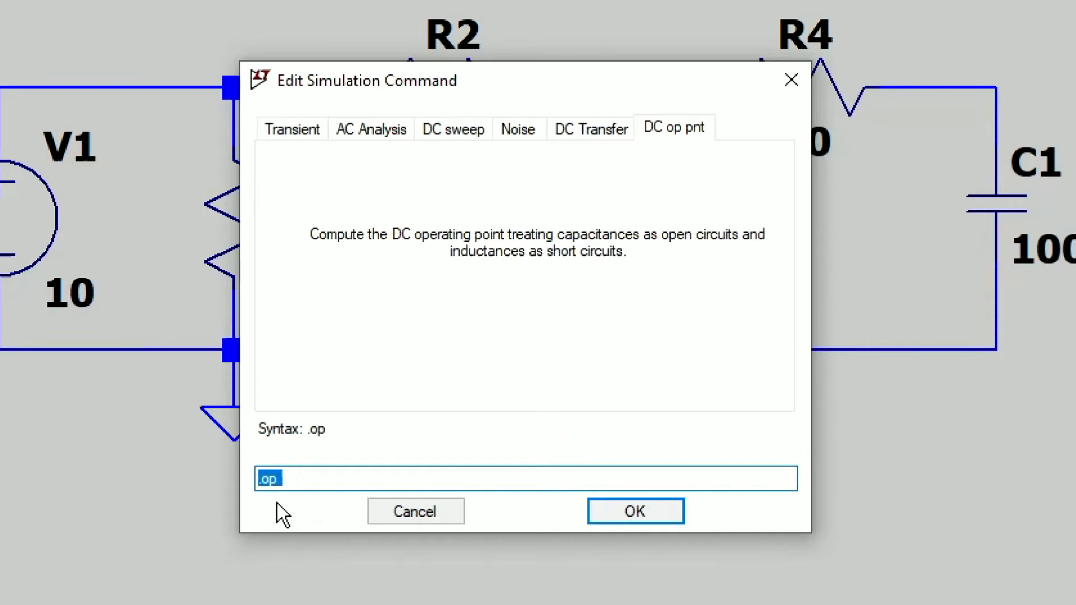
pyautogui.click(605, 514)
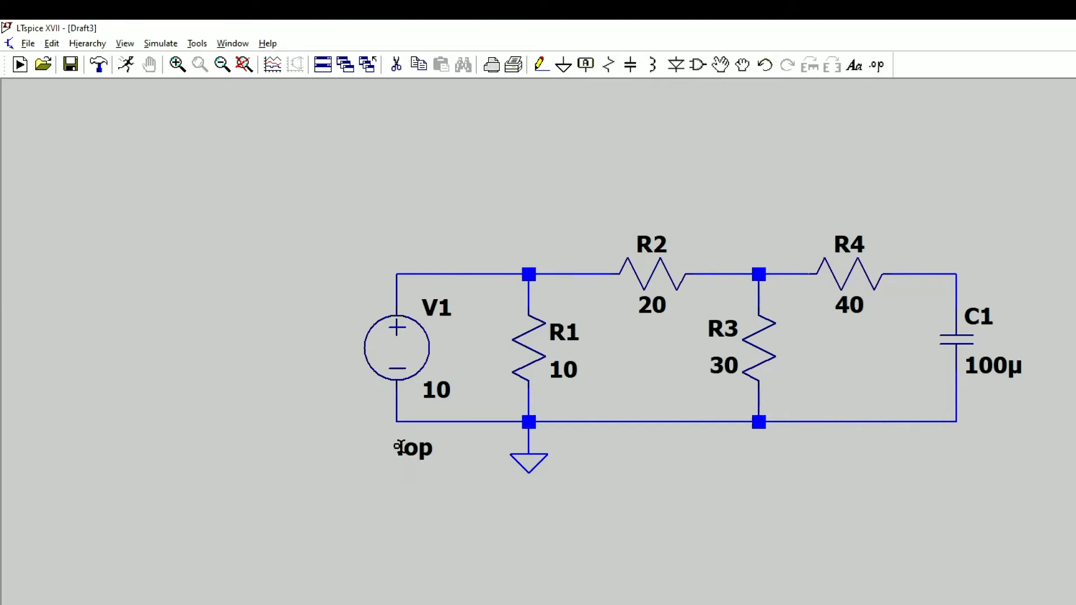
pyautogui.click(399, 447)
# Run the operating point simulation, then shrink the results window and move it clear of the circuit.
pyautogui.click(128, 64)
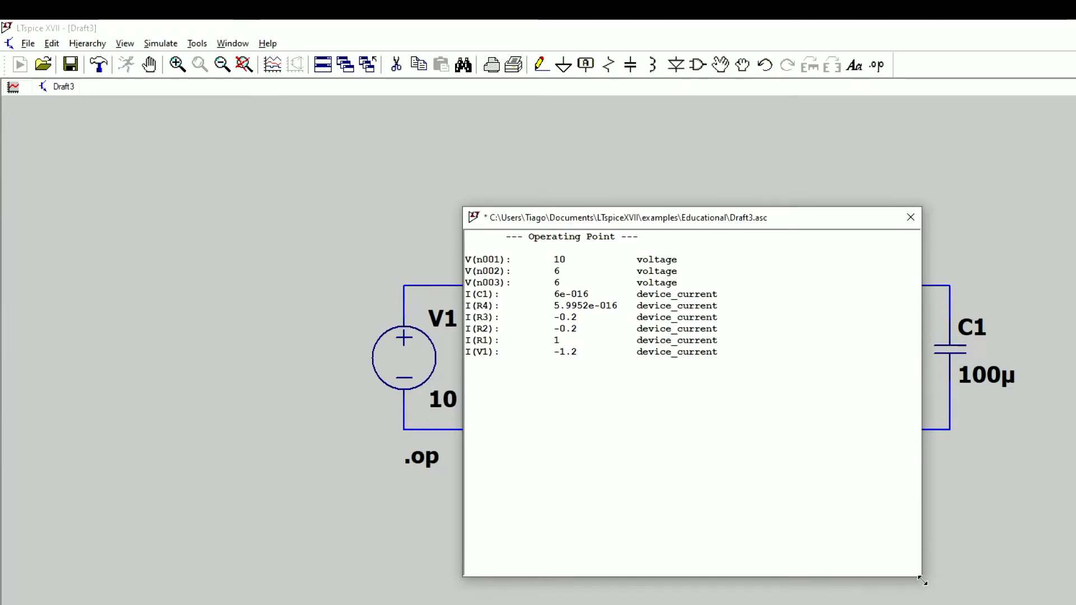
pyautogui.moveTo(921, 576); pyautogui.dragTo(789, 391)
pyautogui.moveTo(687, 217); pyautogui.dragTo(517, 120)
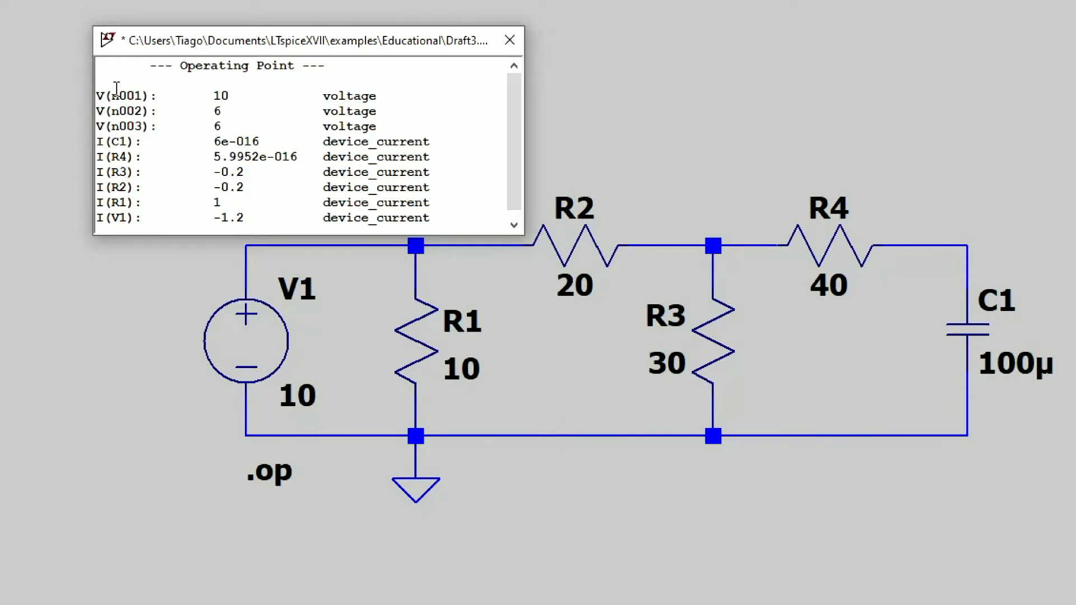
# Examine the node voltages and the currents of C1, R4 and R1 in the operating point results, then close them.
pyautogui.click(107, 93)
pyautogui.moveTo(108, 93); pyautogui.dragTo(151, 97)
pyautogui.click(150, 97)
pyautogui.moveTo(214, 97); pyautogui.dragTo(231, 100)
pyautogui.moveTo(214, 112); pyautogui.dragTo(224, 114)
pyautogui.moveTo(105, 142); pyautogui.dragTo(98, 150)
pyautogui.moveTo(105, 142); pyautogui.dragTo(139, 147)
pyautogui.moveTo(214, 141); pyautogui.dragTo(260, 144)
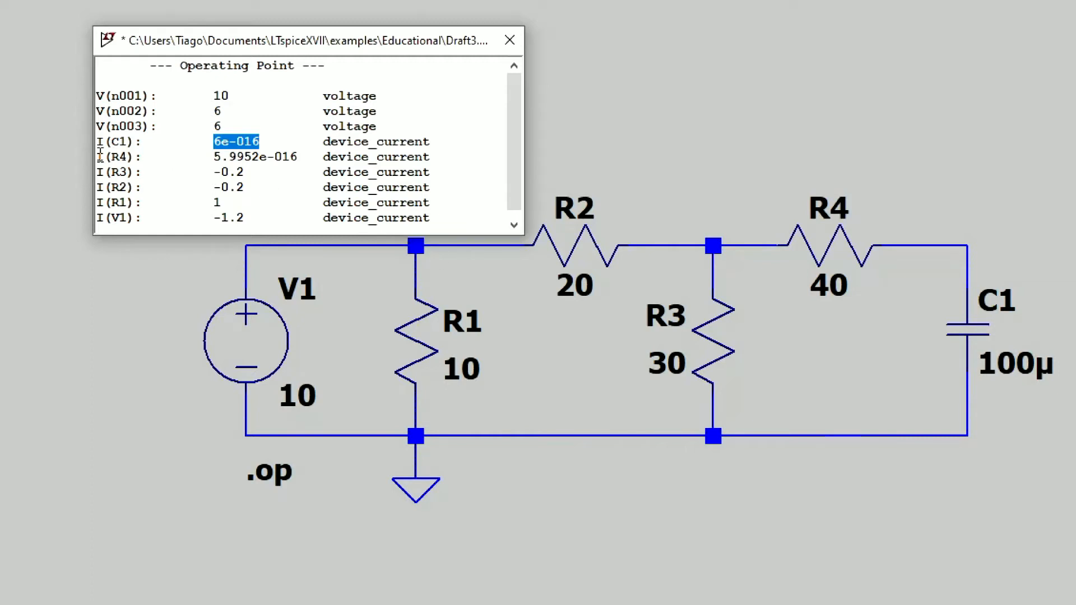
pyautogui.moveTo(97, 157); pyautogui.dragTo(108, 157)
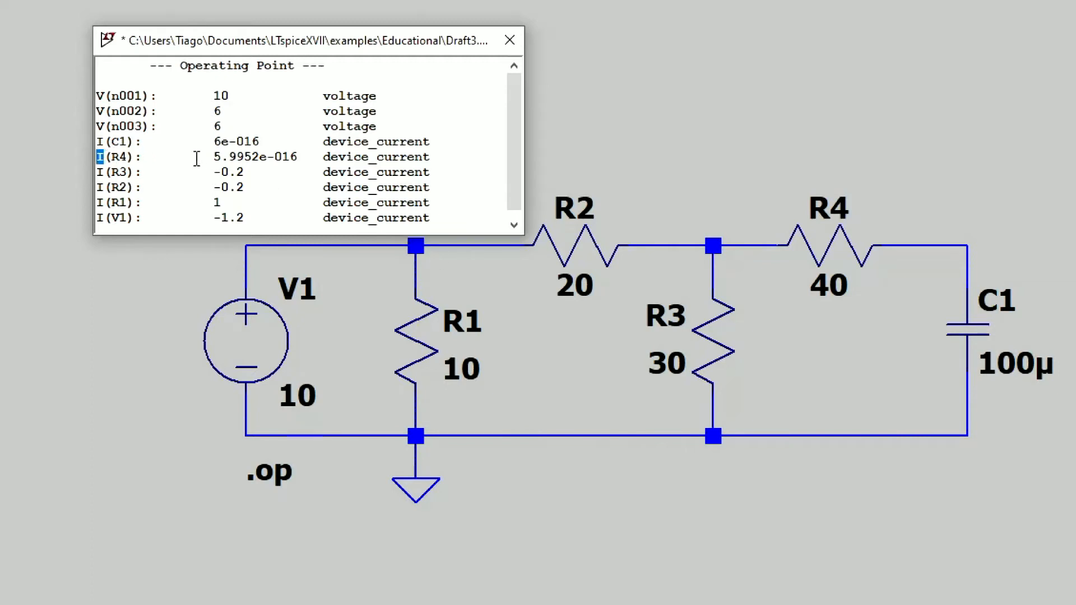
pyautogui.moveTo(213, 157); pyautogui.dragTo(300, 152)
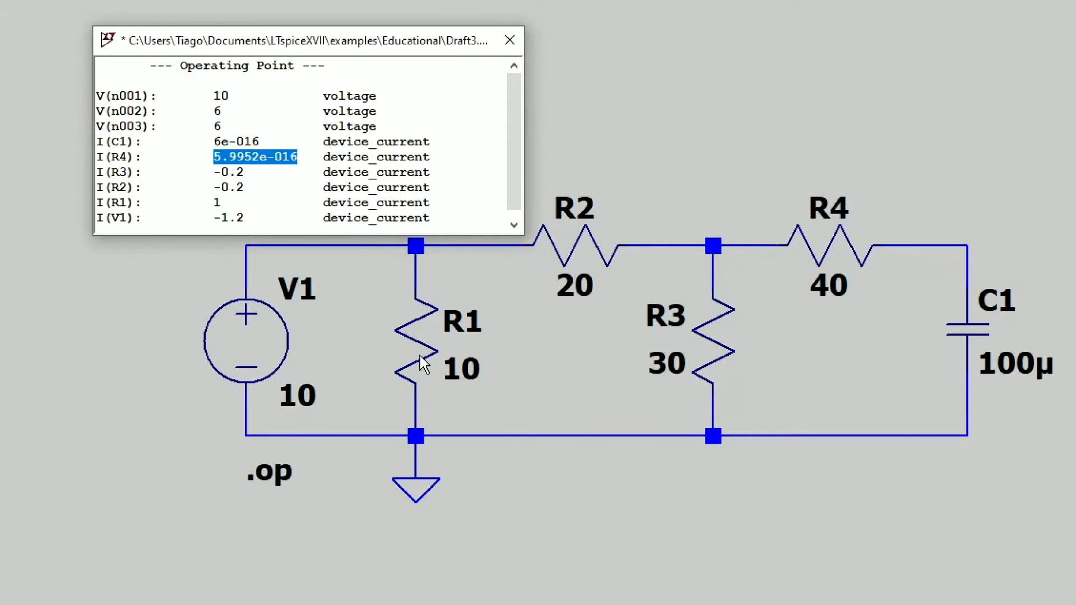
pyautogui.moveTo(213, 202); pyautogui.dragTo(222, 203)
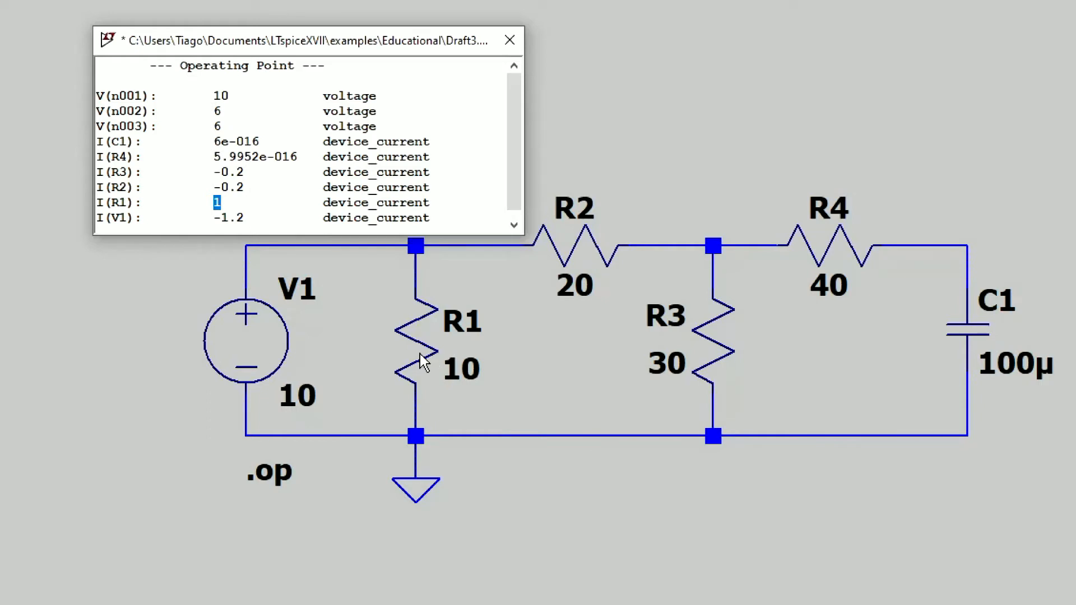
pyautogui.click(520, 40)
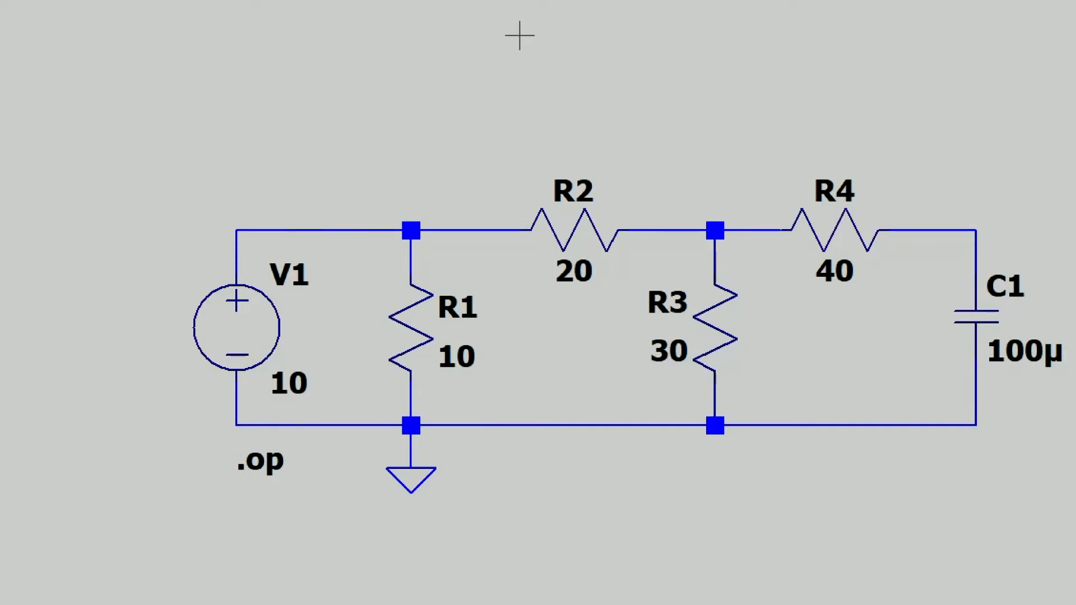
# Rotate resistors R2 and R3 by 180 degrees, keeping them in their original places, and rerun the simulation.
pyautogui.moveTo(568, 242); pyautogui.dragTo(569, 155)
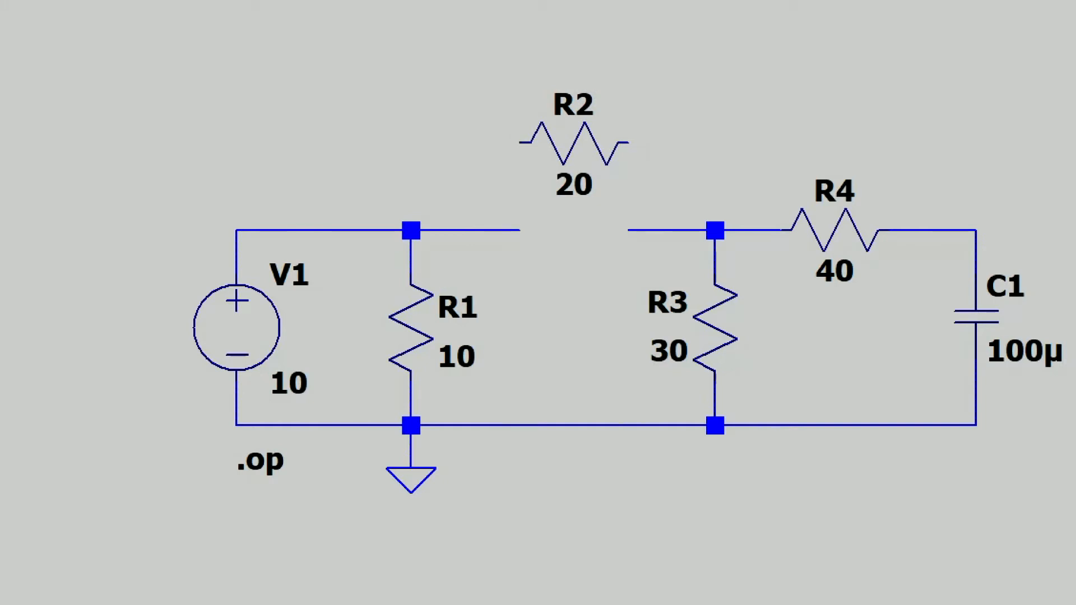
pyautogui.hotkey('ctrl', 'r')
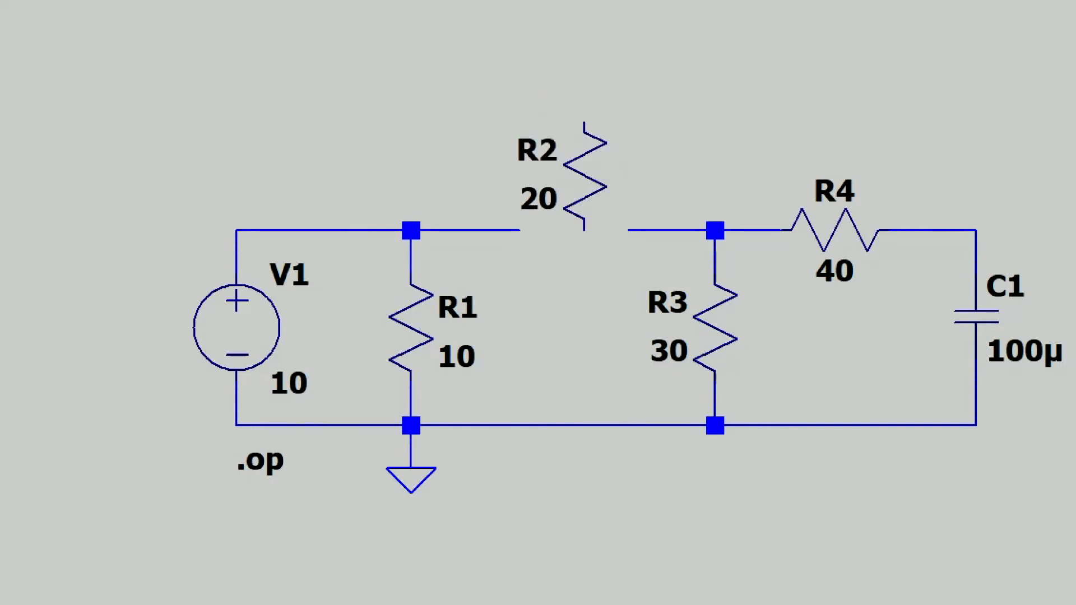
pyautogui.hotkey('ctrl', 'r')
pyautogui.moveTo(552, 186); pyautogui.dragTo(574, 230)
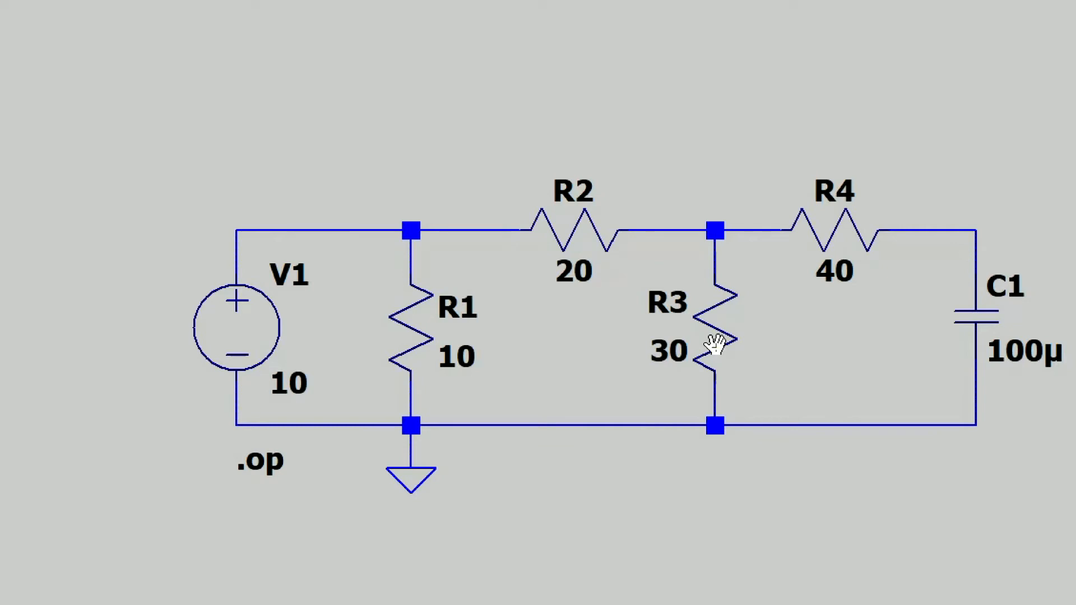
pyautogui.moveTo(717, 344)
pyautogui.mouseDown()
pyautogui.moveTo(787, 364)
pyautogui.moveTo(717, 345)
pyautogui.mouseUp()
pyautogui.hotkey('ctrl', 'r')
pyautogui.hotkey('ctrl', 'r')
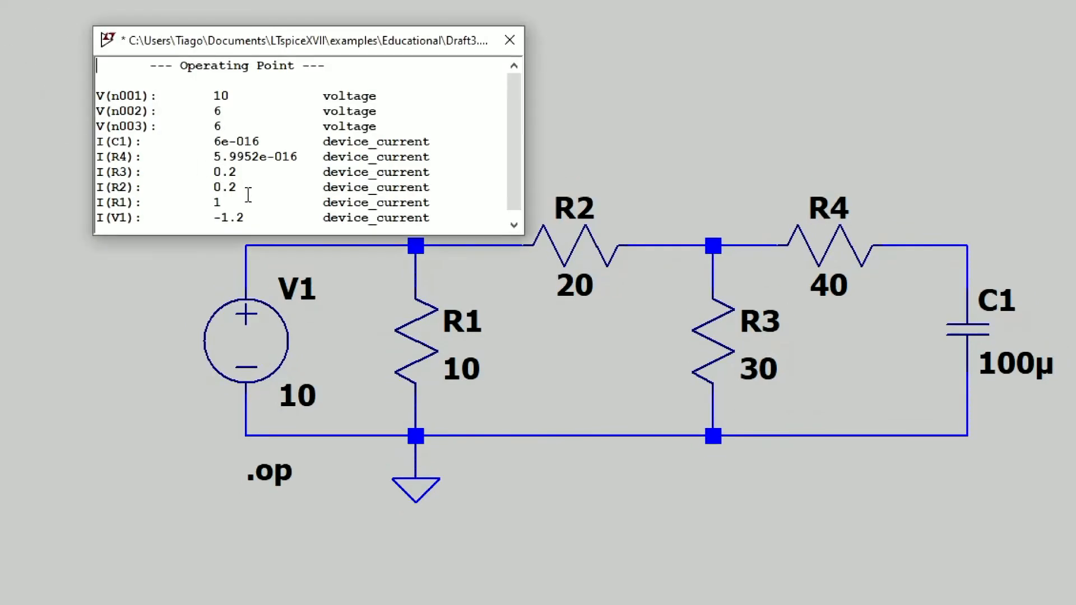
# Check the currents through R3 and R2 in the operating point results and close them.
pyautogui.moveTo(98, 170); pyautogui.dragTo(441, 193)
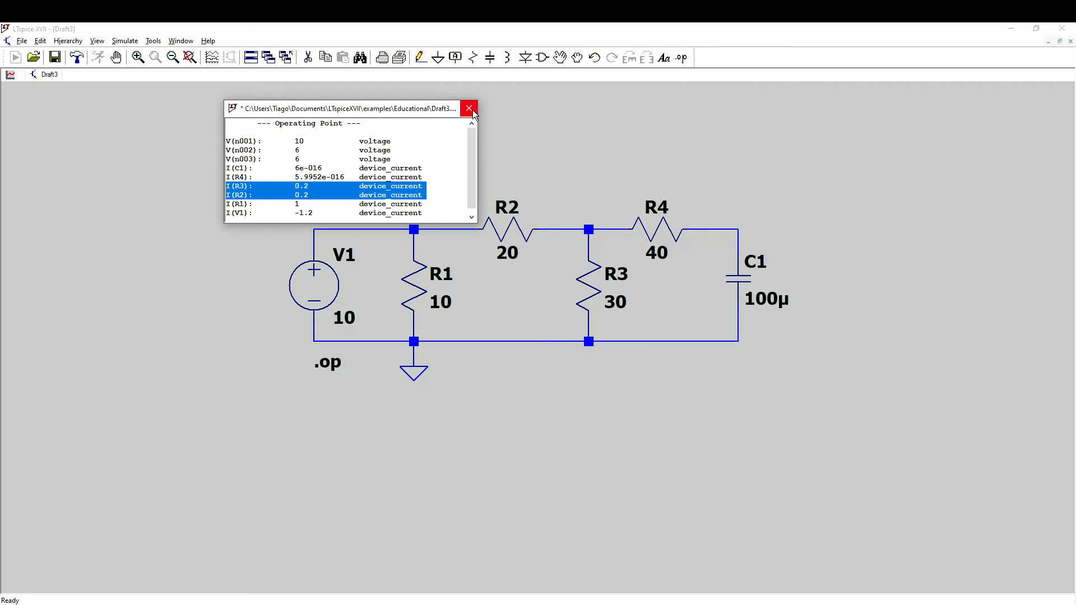
pyautogui.click(470, 109)
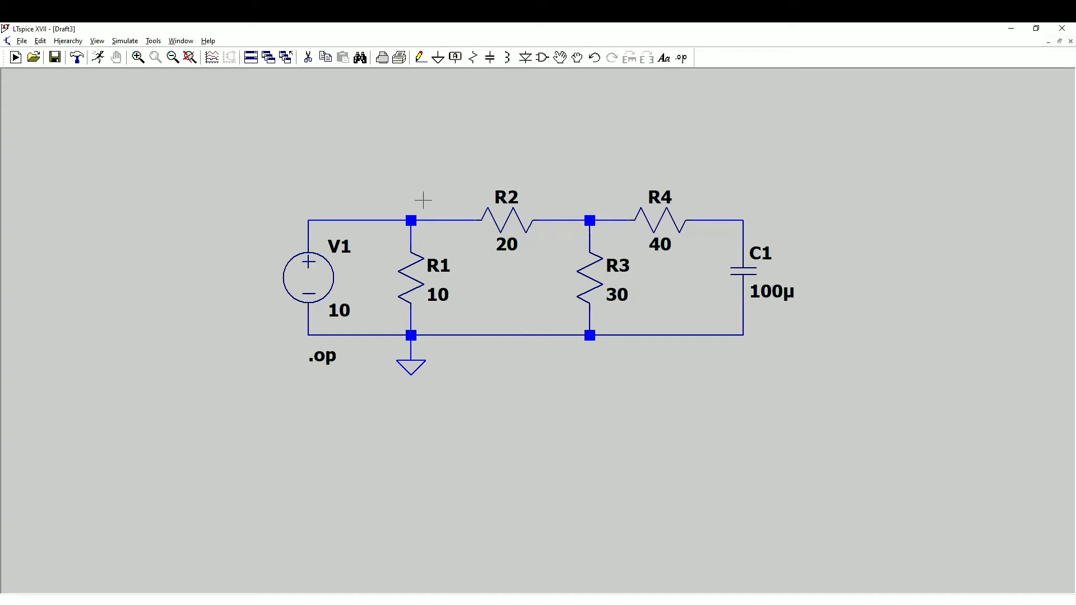
# Create a net label A and place it on the junction of V1, R1 and R2.
pyautogui.moveTo(407, 223)
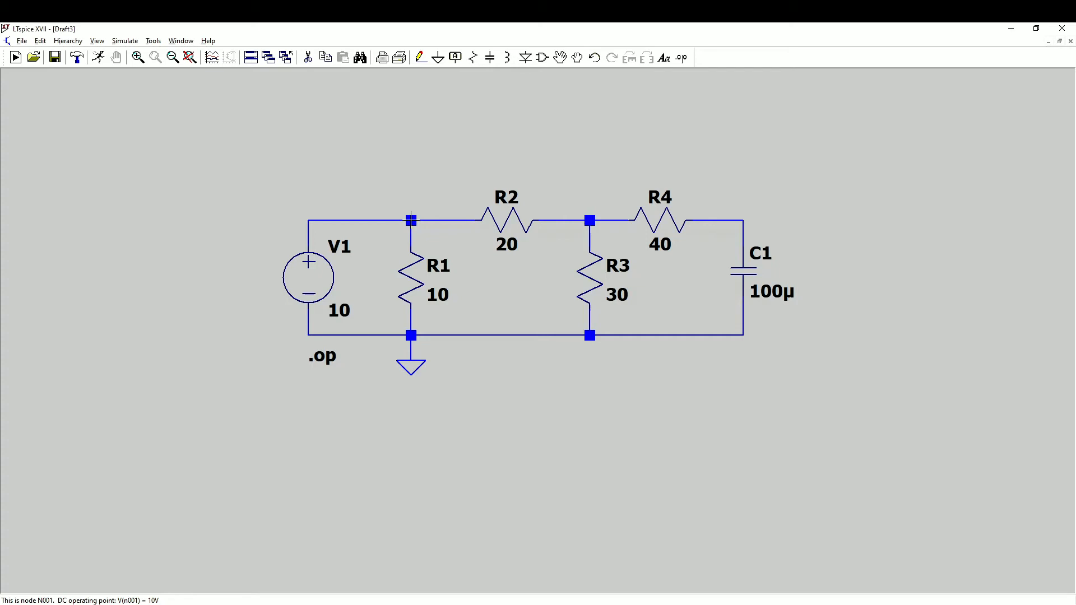
pyautogui.click(456, 57)
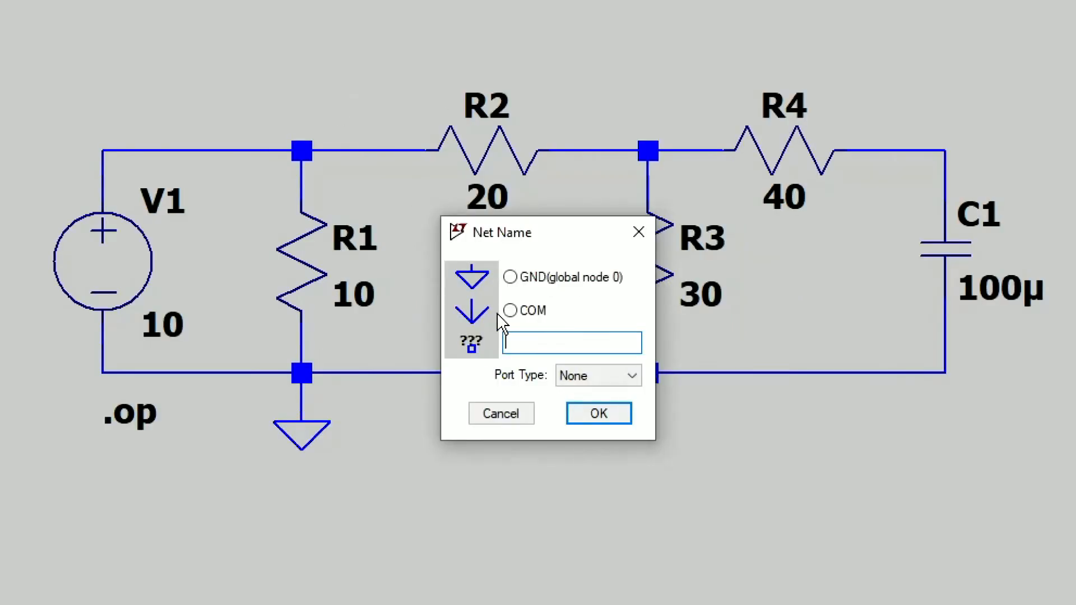
pyautogui.write('A')
pyautogui.click(595, 412)
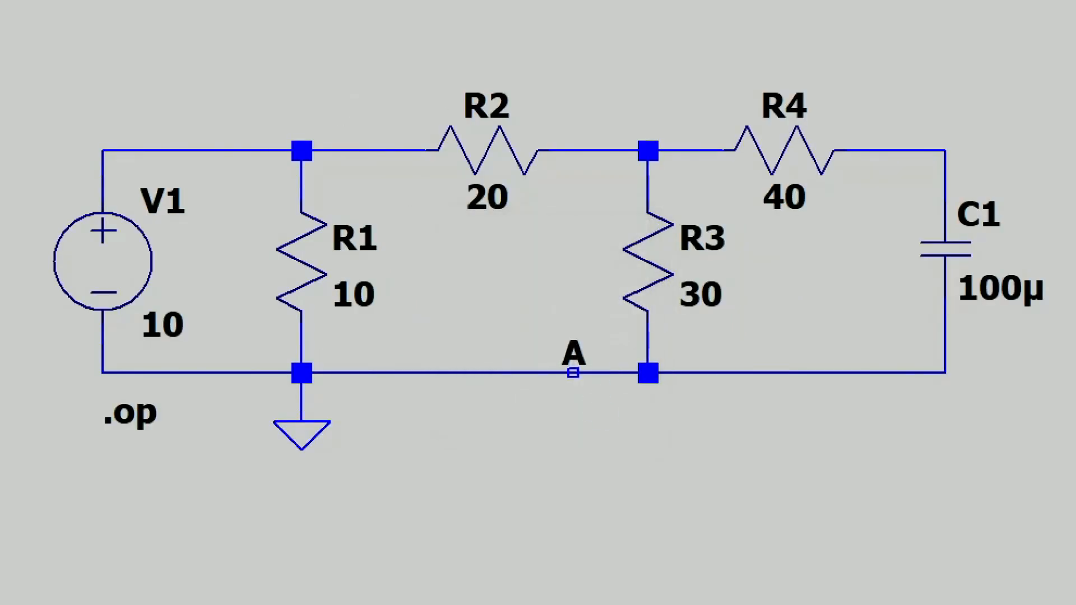
pyautogui.click(302, 150)
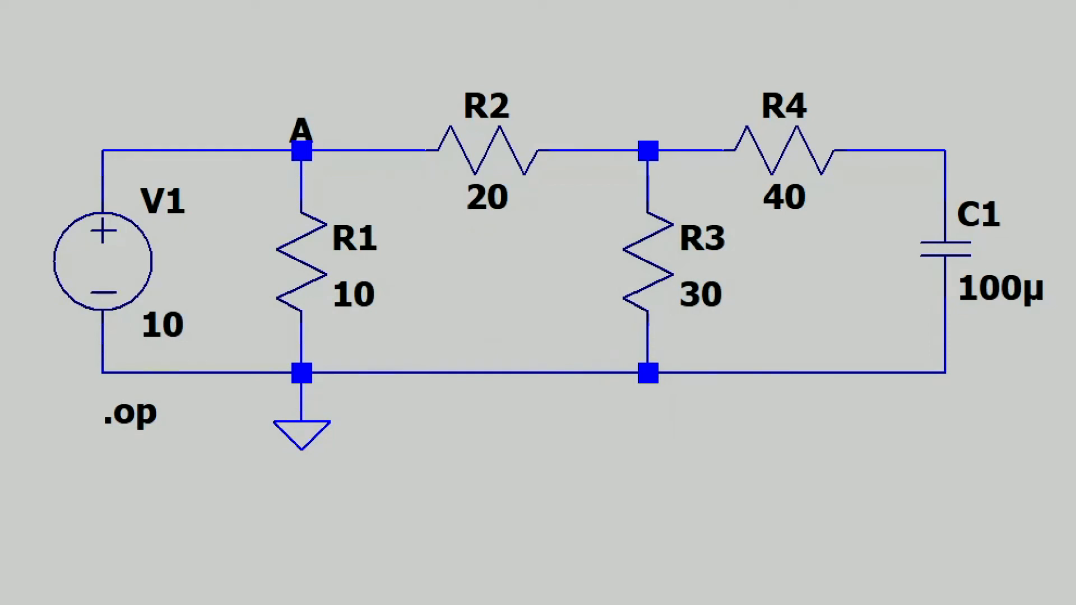
# Place another net label on the junction of R2, R3 and R4 and rename it B.
pyautogui.click(648, 151)
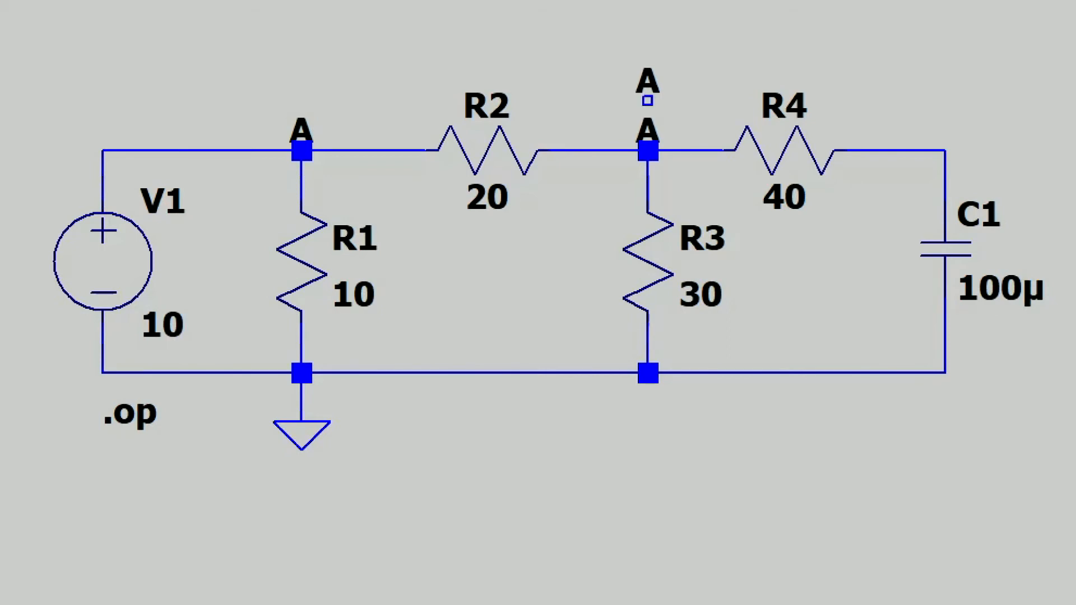
pyautogui.rightClick(645, 101)
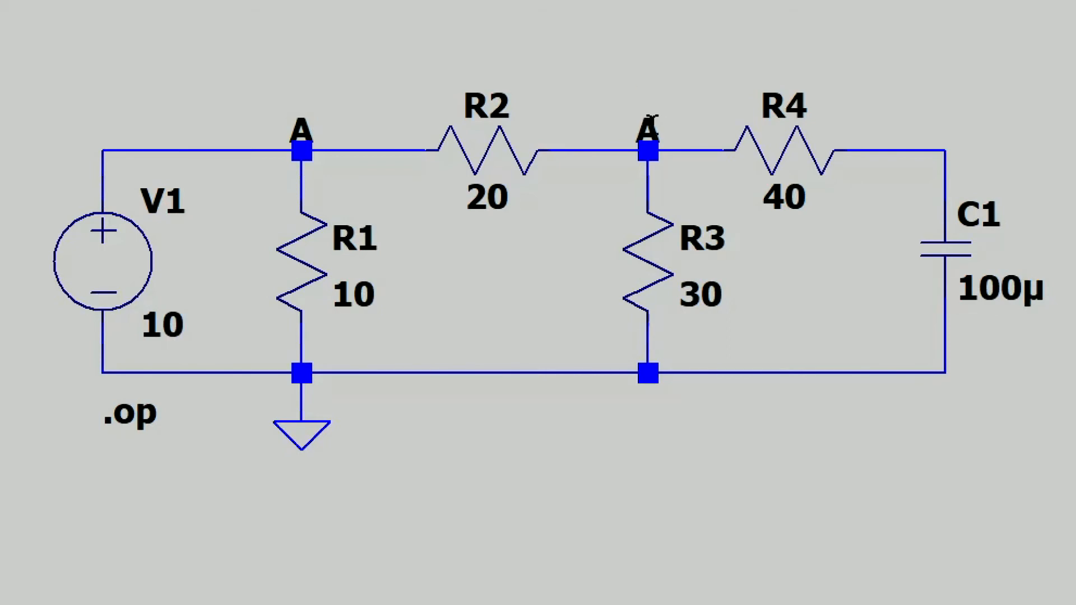
pyautogui.rightClick(650, 133)
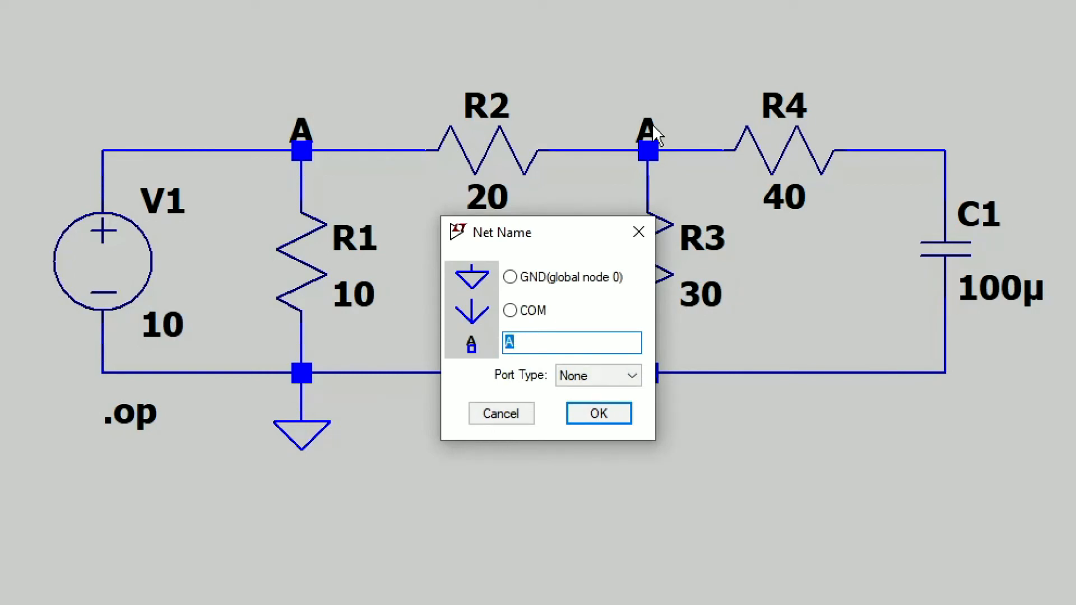
pyautogui.write('B')
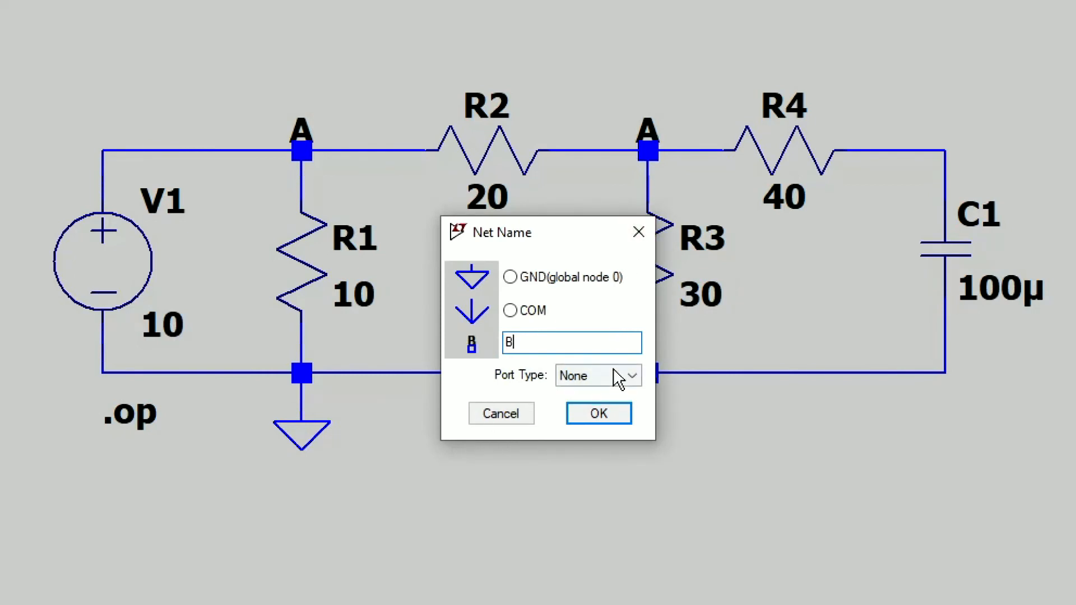
pyautogui.click(611, 414)
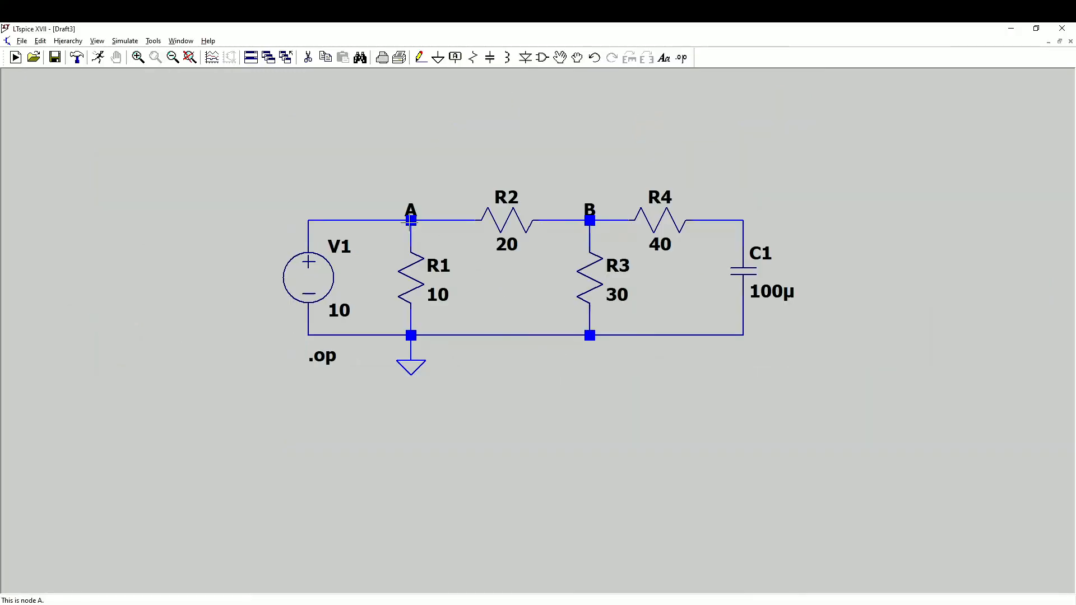
# Rerun the simulation, check the voltages at nodes A and B, and close the results.
pyautogui.click(96, 62)
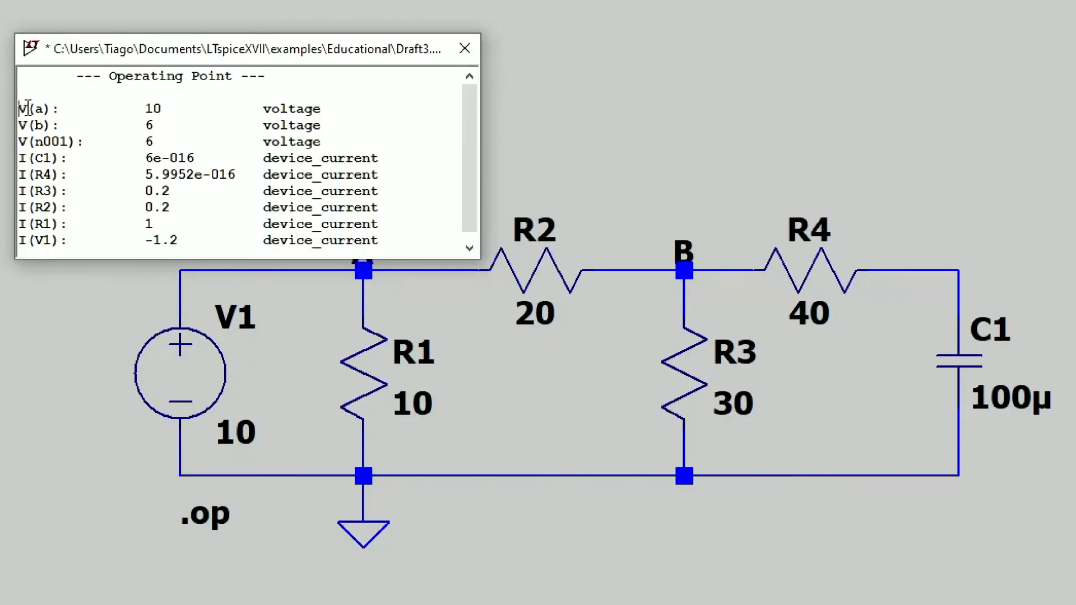
pyautogui.moveTo(23, 105); pyautogui.dragTo(432, 122)
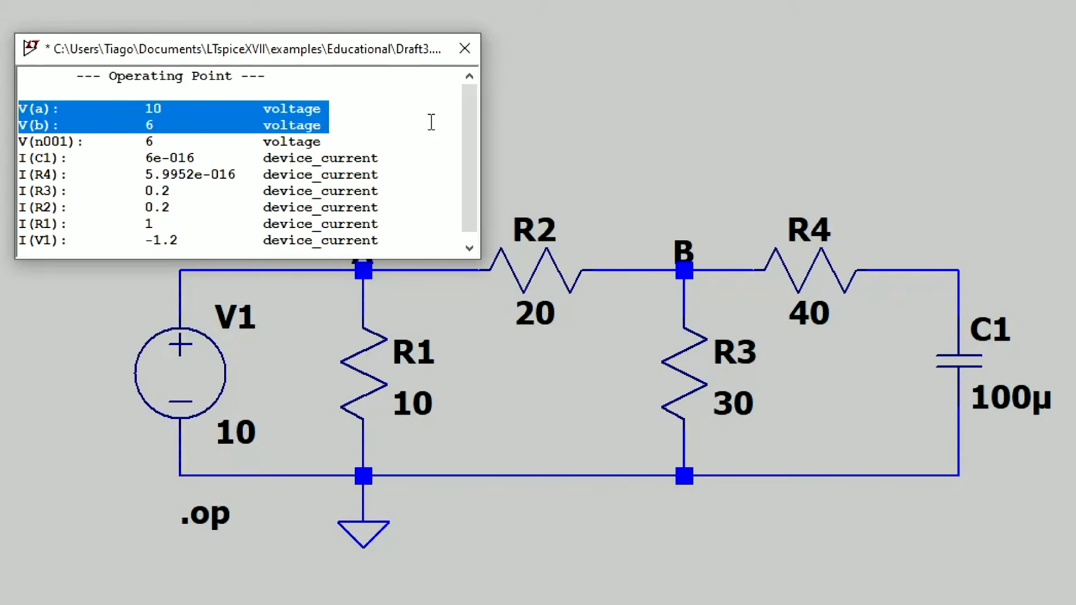
pyautogui.click(465, 49)
# Create a net label C and place it on the wire corner between R4 and C1.
pyautogui.press('F4')
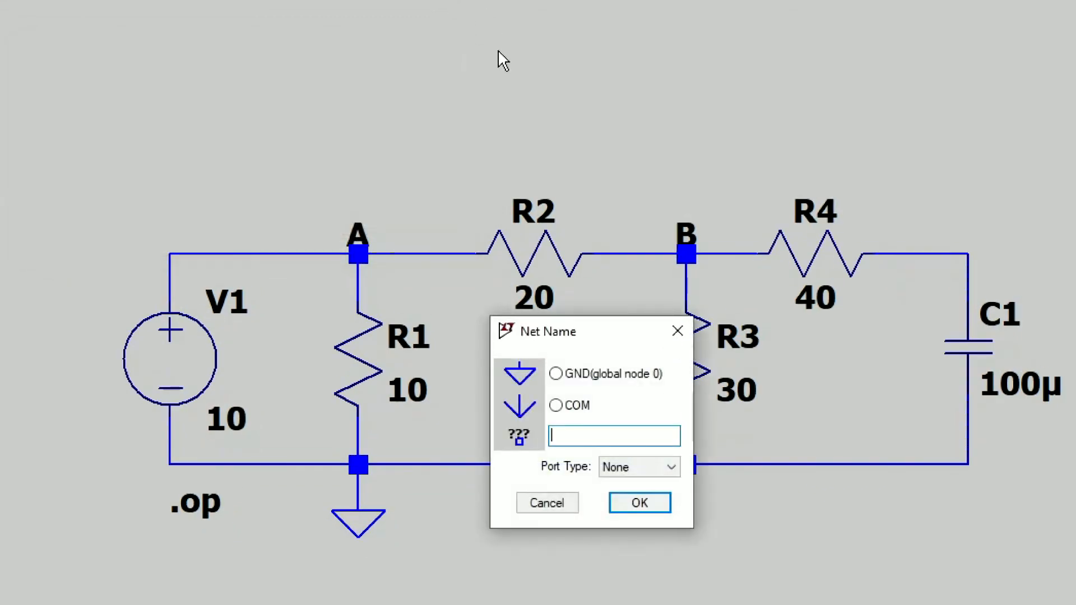
pyautogui.write('C')
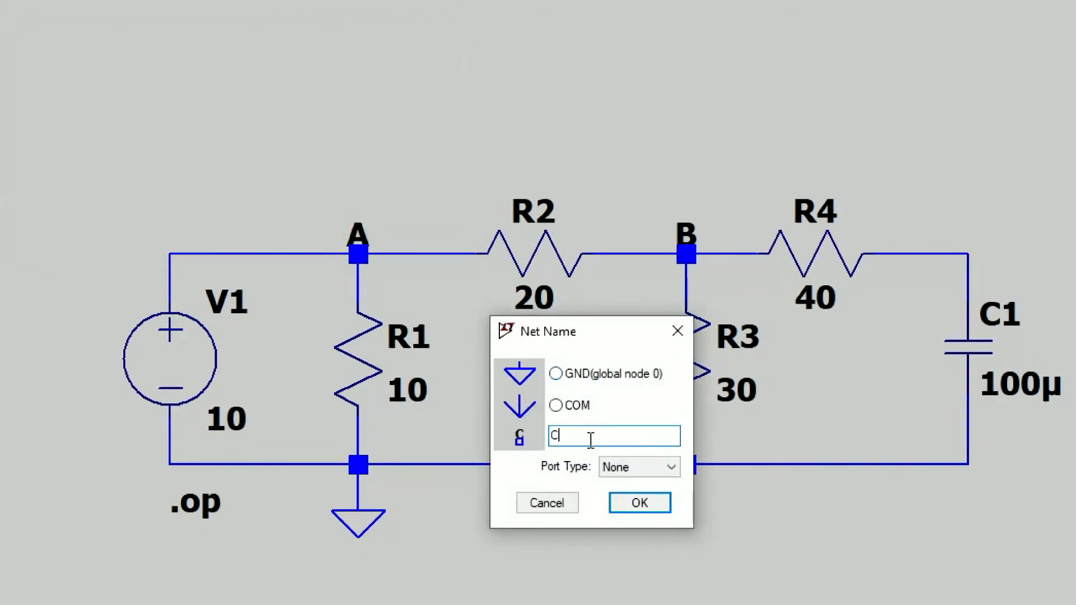
pyautogui.click(616, 502)
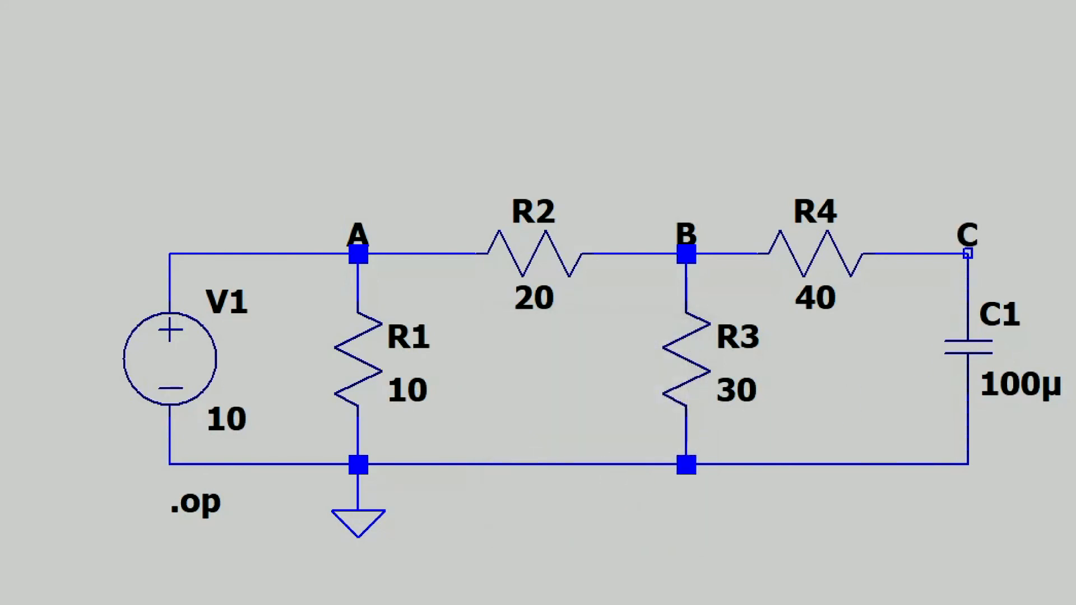
pyautogui.click(967, 254)
pyautogui.press('Escape')
# Rerun the operating point simulation and review the voltages at nodes A, B and C and the current of V1.
pyautogui.hotkey('ctrl', 'r')
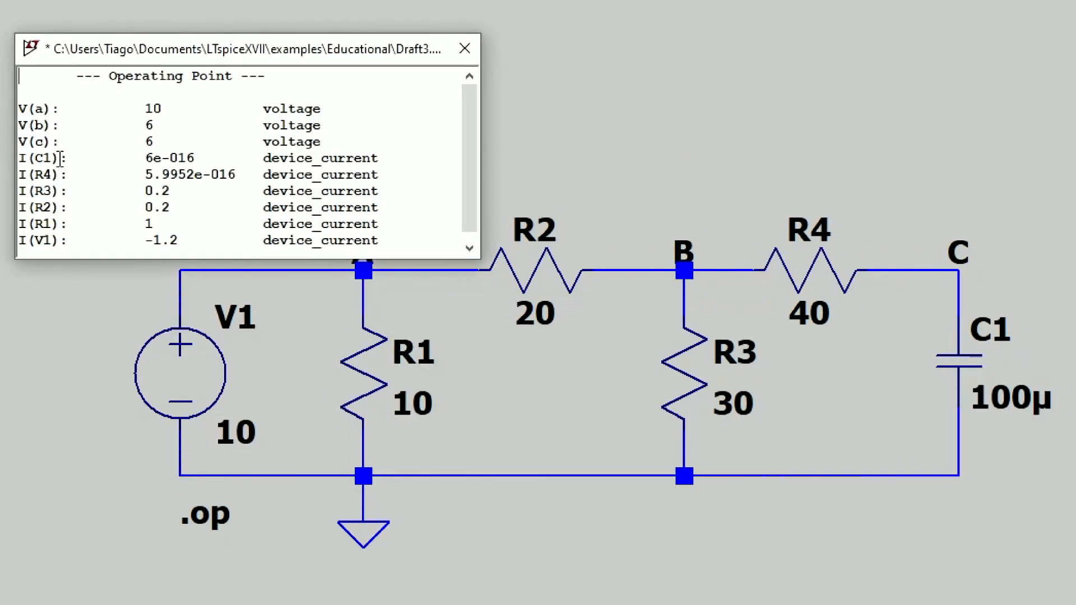
pyautogui.moveTo(18, 141); pyautogui.dragTo(54, 142)
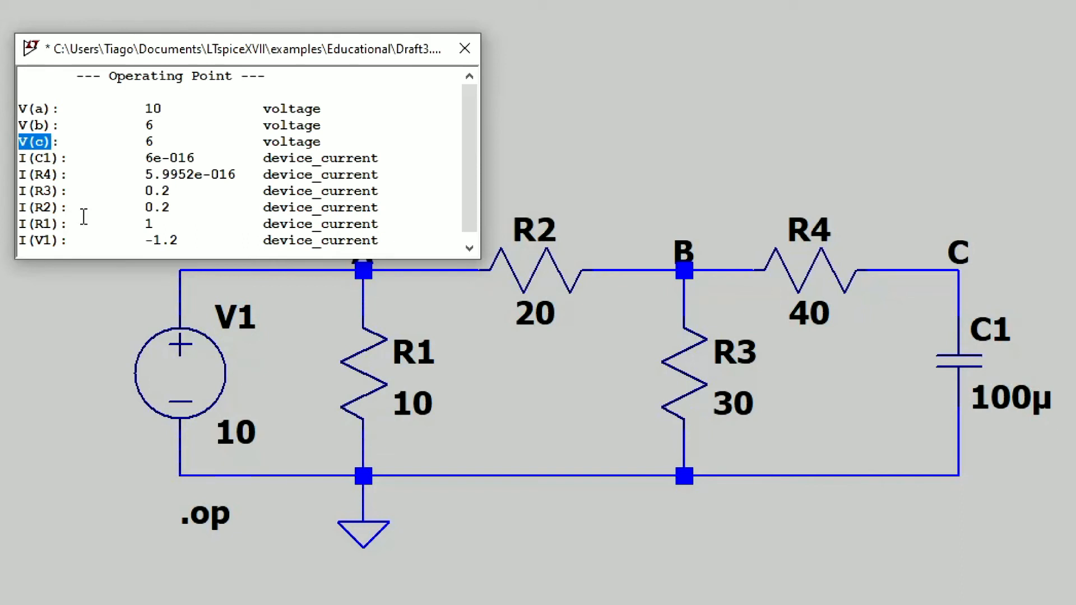
pyautogui.moveTo(143, 141); pyautogui.dragTo(154, 141)
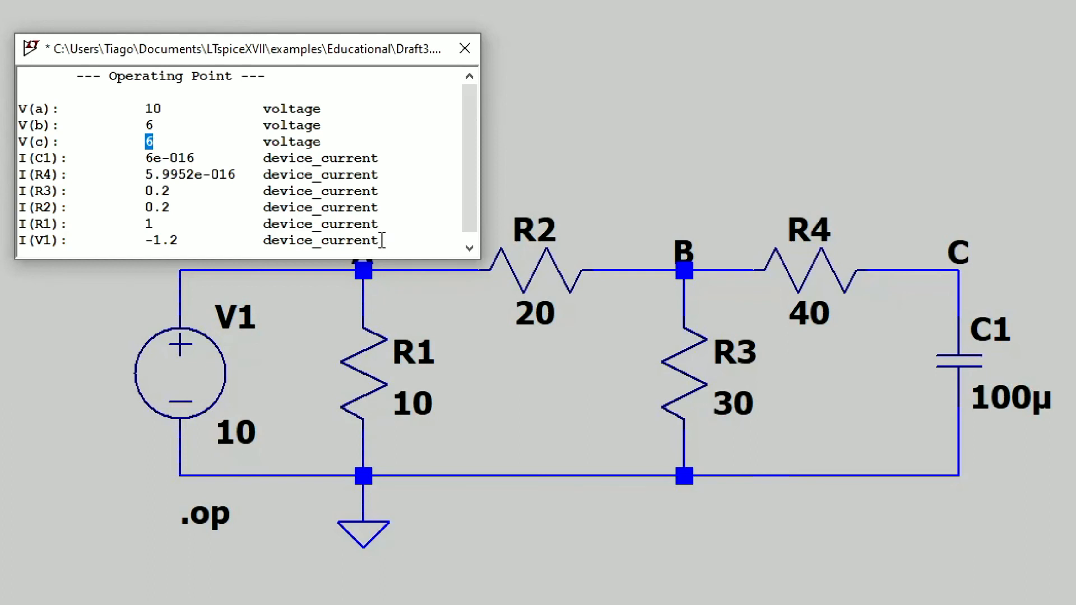
pyautogui.click(343, 144)
pyautogui.moveTo(342, 144); pyautogui.dragTo(12, 102)
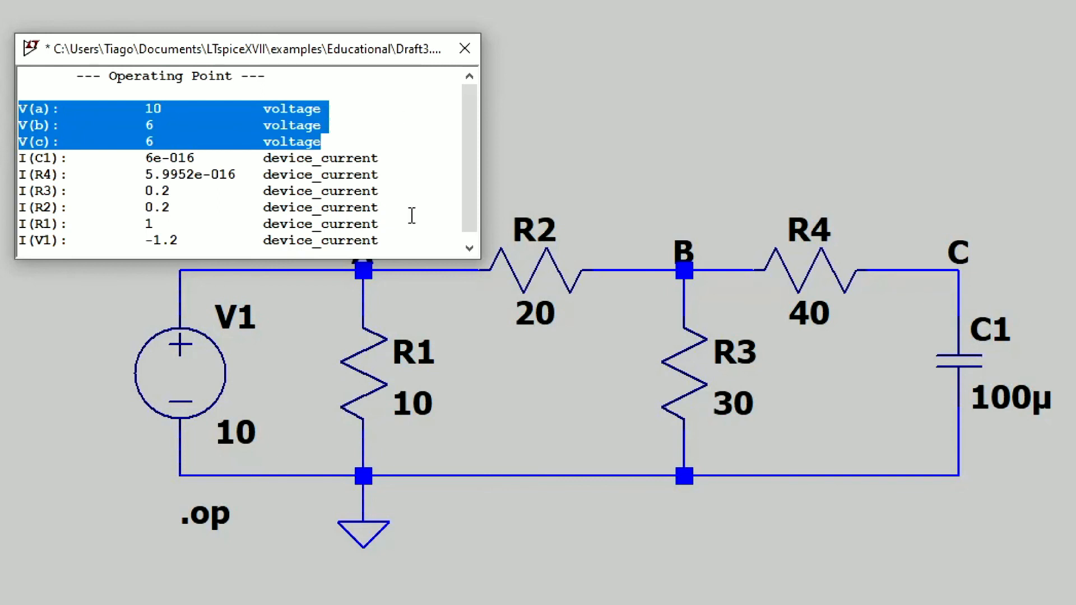
pyautogui.moveTo(409, 244); pyautogui.dragTo(17, 250)
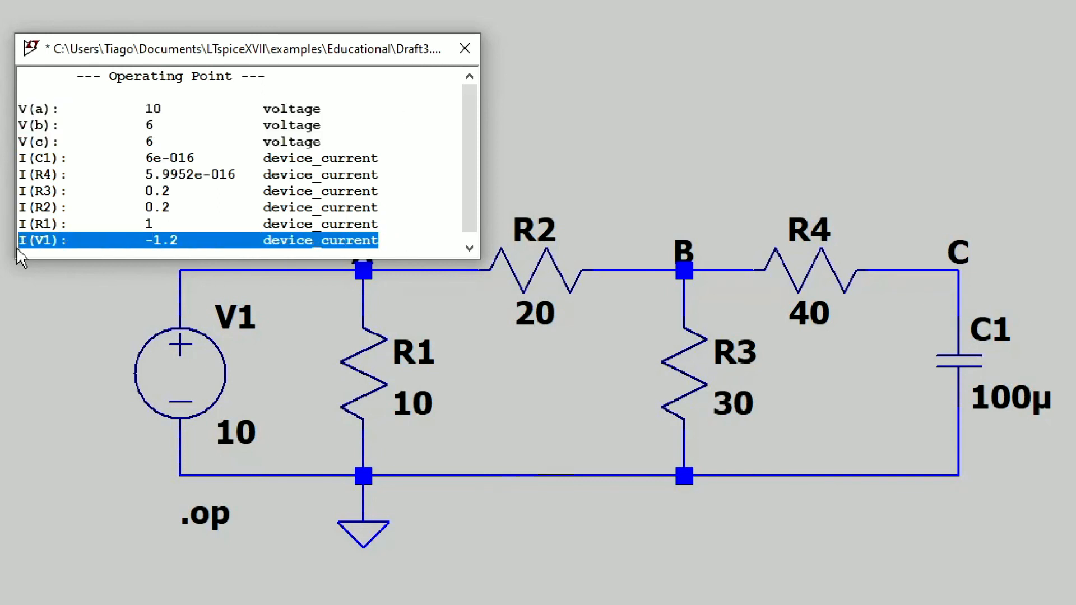